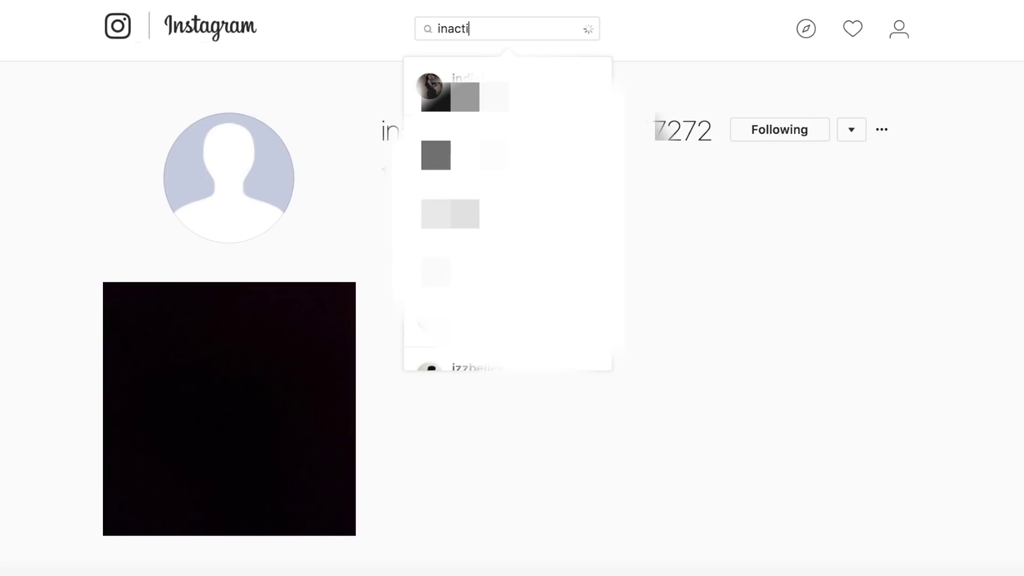
# Step: Search 'inactive' and unfollow the second result, the inactive account with no posts
pyautogui.write('ve')
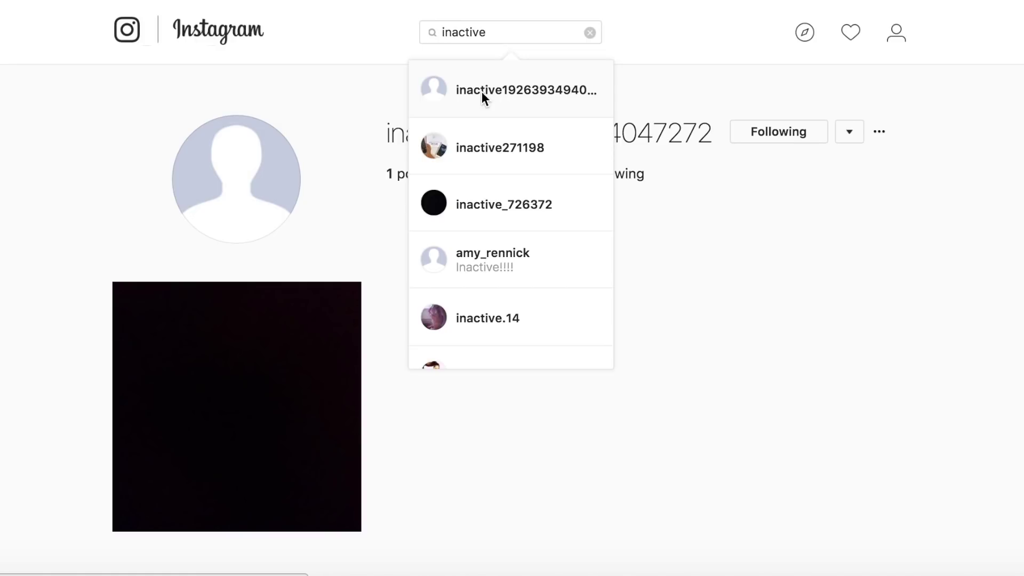
pyautogui.click(481, 143)
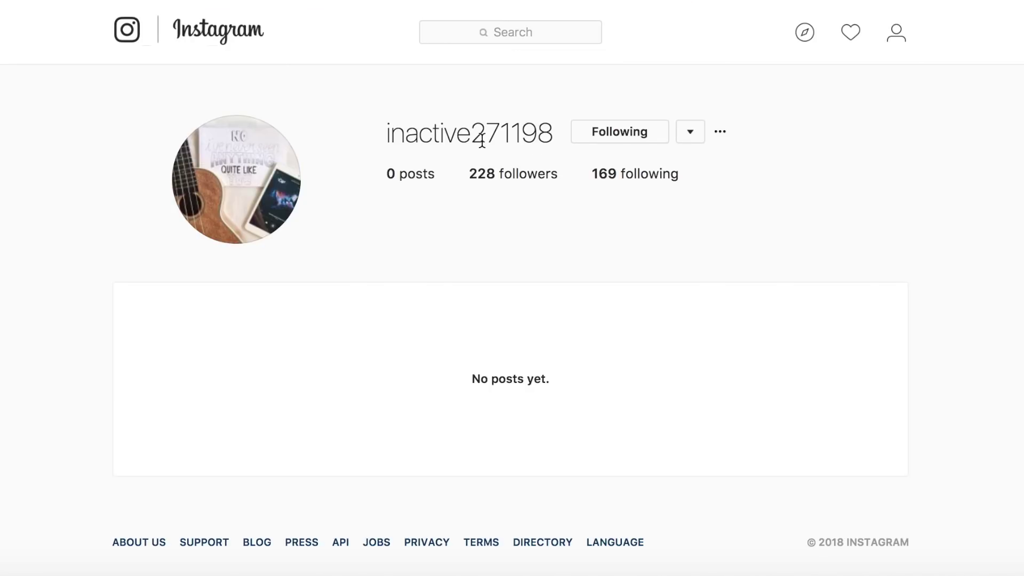
pyautogui.scroll(-2, 481, 141)
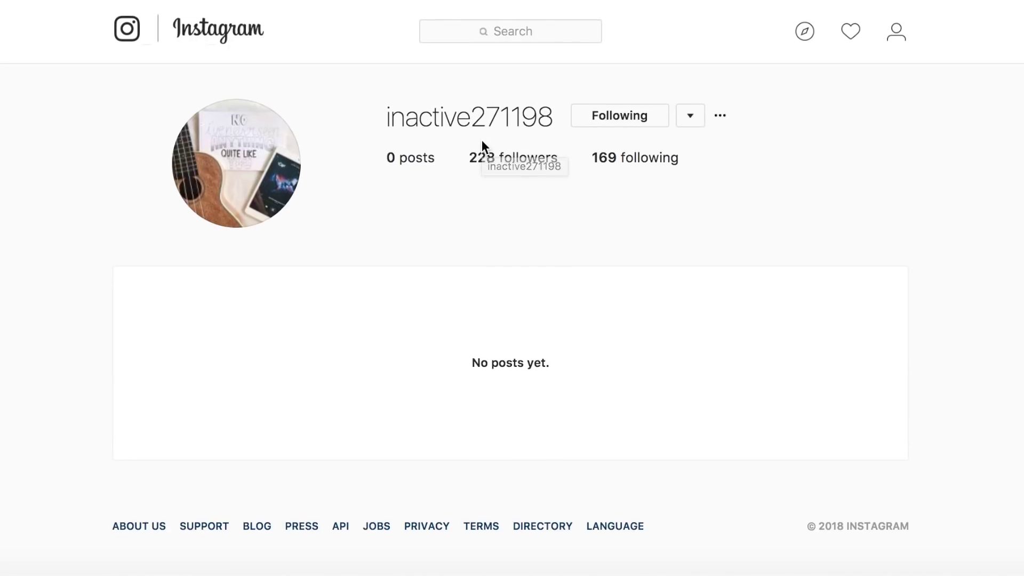
pyautogui.scroll(1, 481, 140)
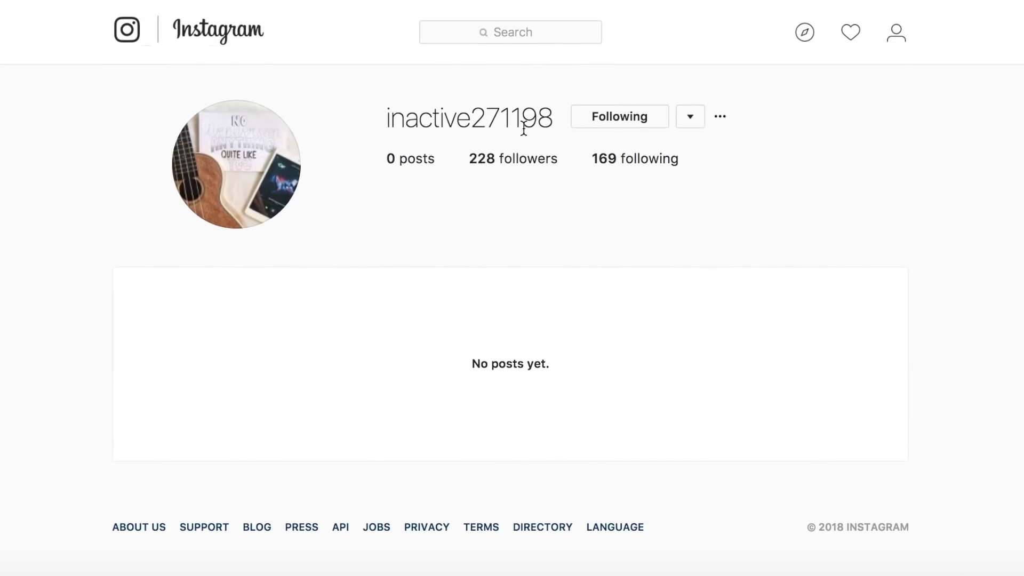
pyautogui.click(610, 120)
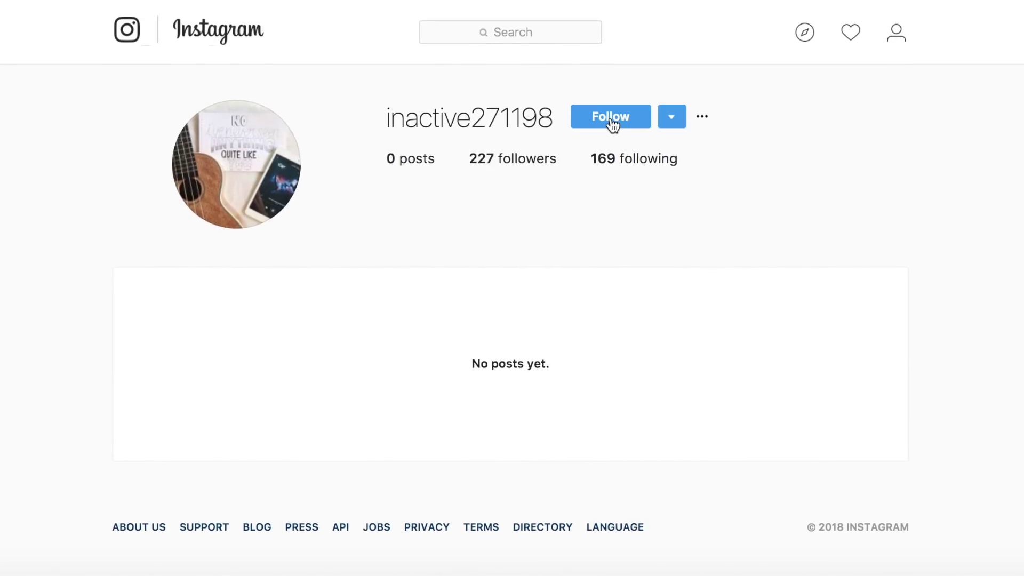
# Step: Search 'inactive' again and go to the first result, the inactive account with one post
pyautogui.click(470, 37)
pyautogui.write('inact')
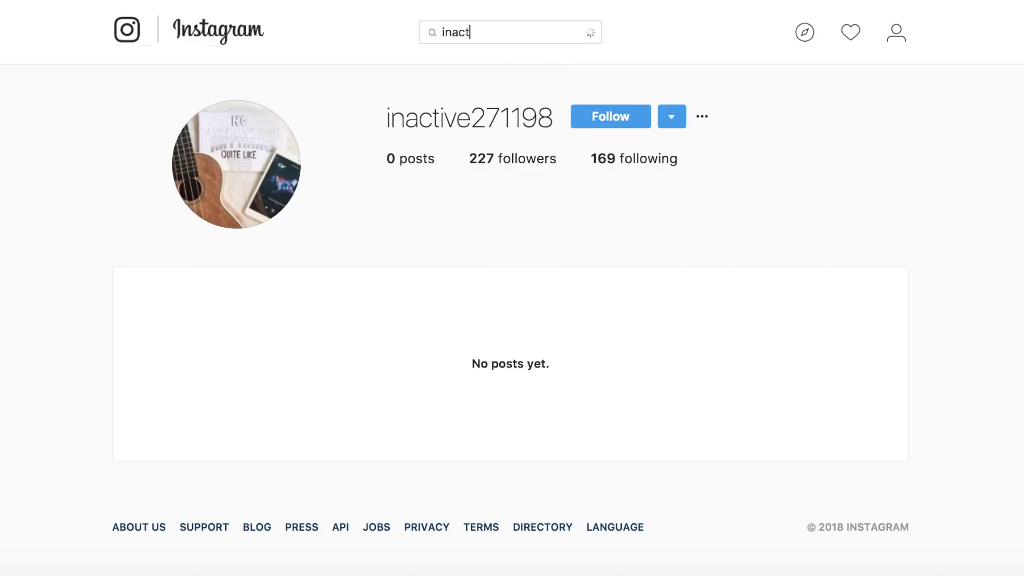
pyautogui.write('ive')
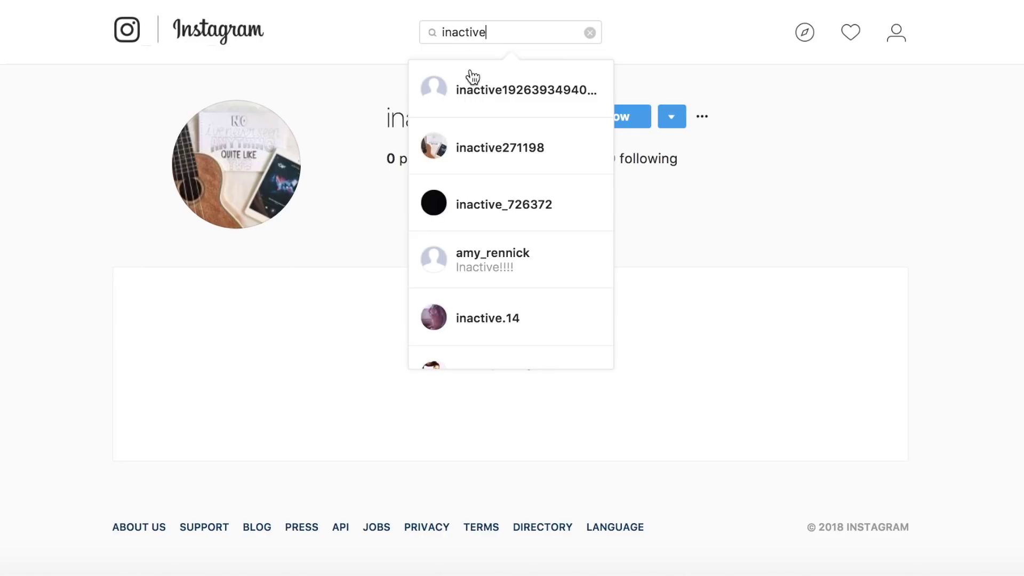
pyautogui.click(479, 92)
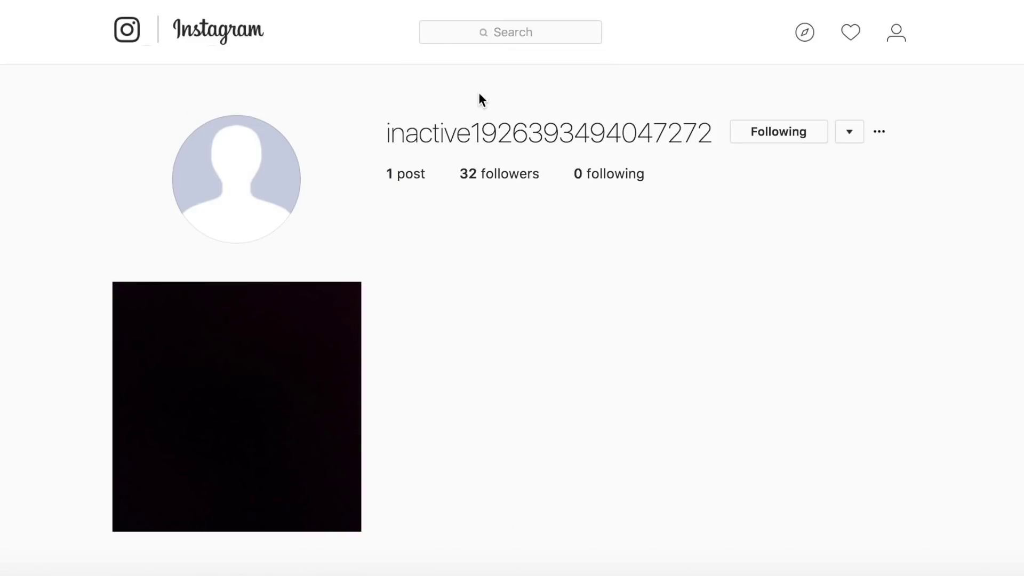
pyautogui.scroll(-2, 485, 123)
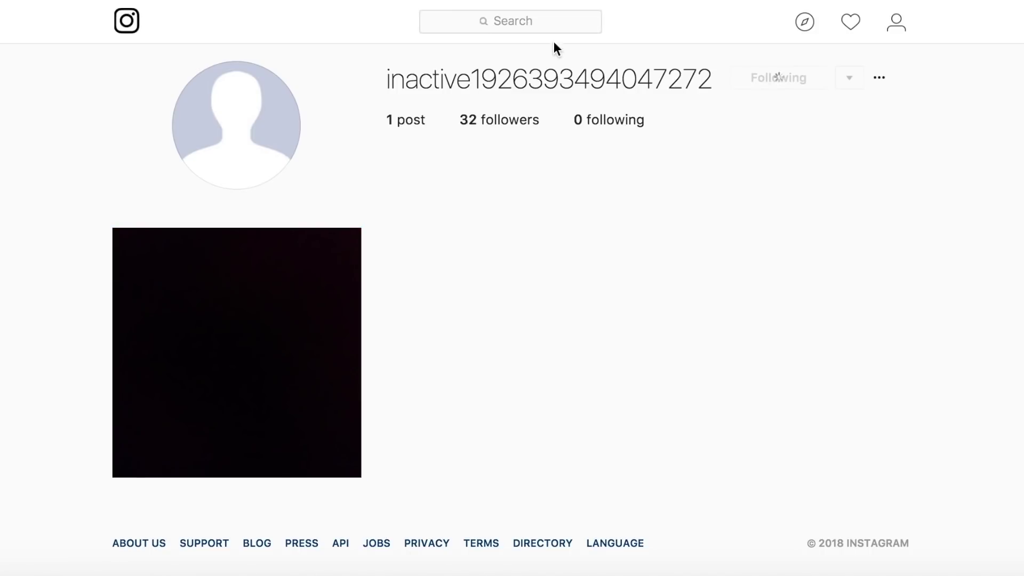
# Step: Search 'inactive' once more and open the account with the black profile picture
pyautogui.click(518, 27)
pyautogui.write('iac')
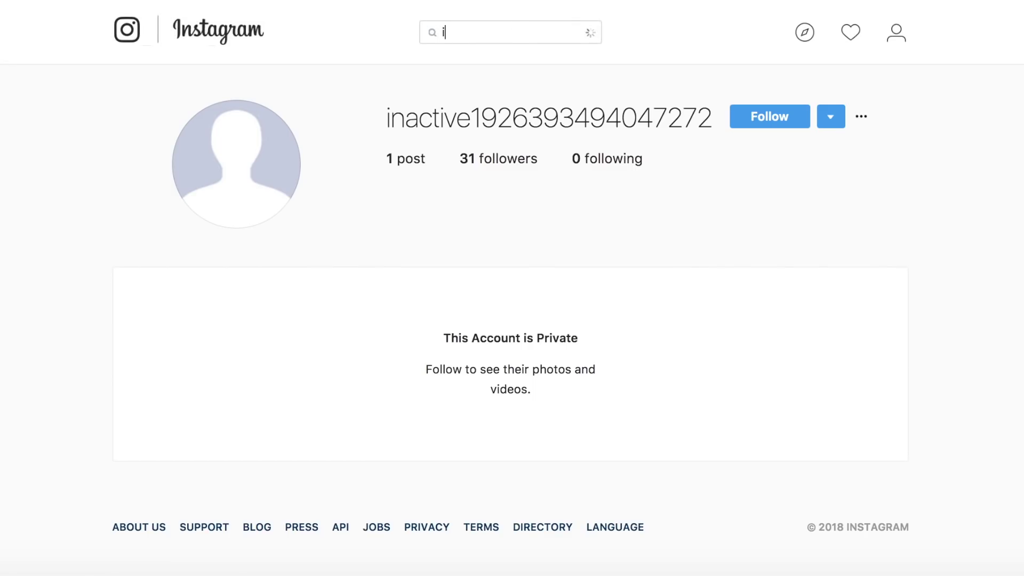
pyautogui.press('BackSpace')
pyautogui.press('BackSpace')
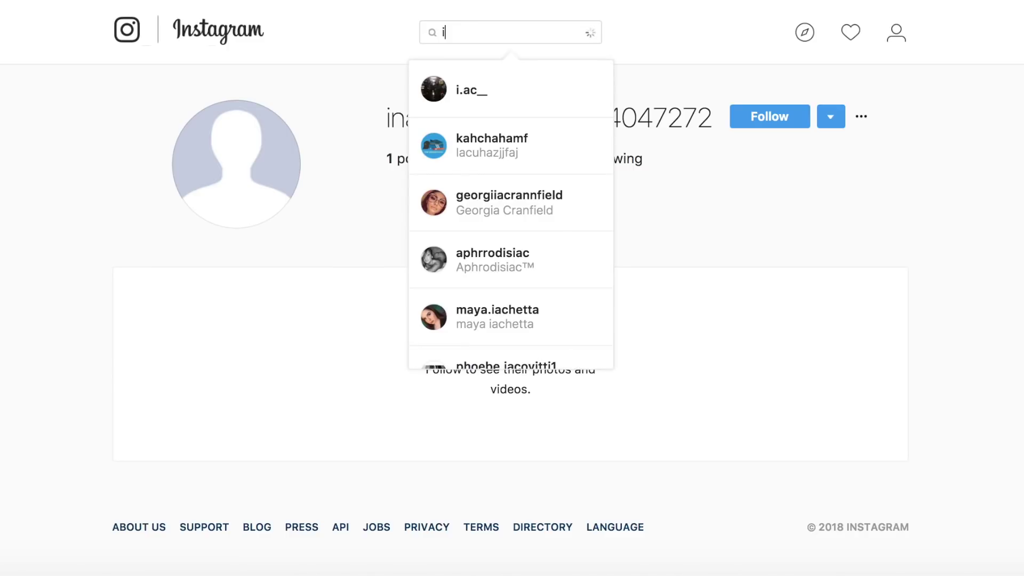
pyautogui.write('n')
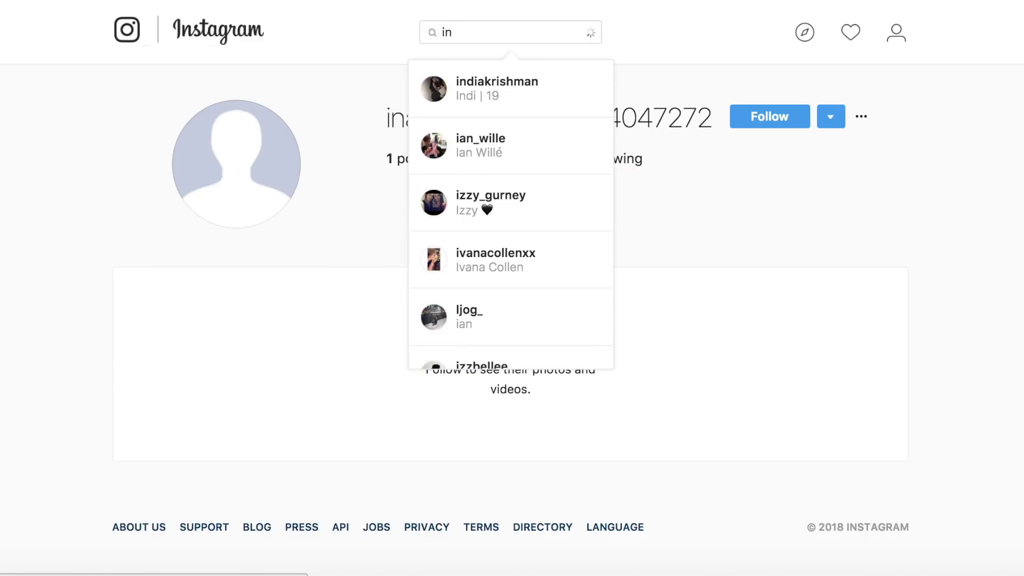
pyautogui.write('active')
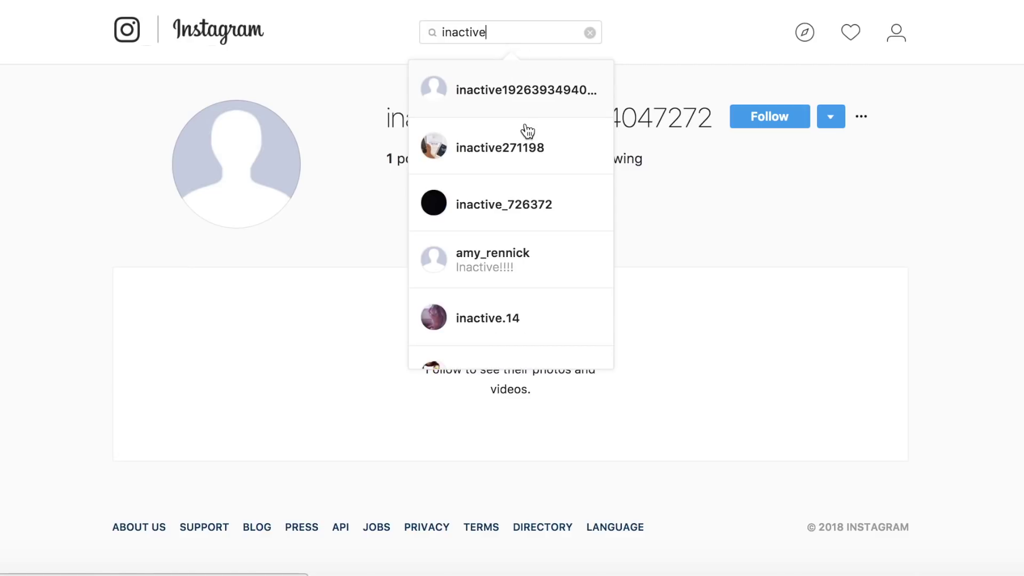
pyautogui.click(495, 212)
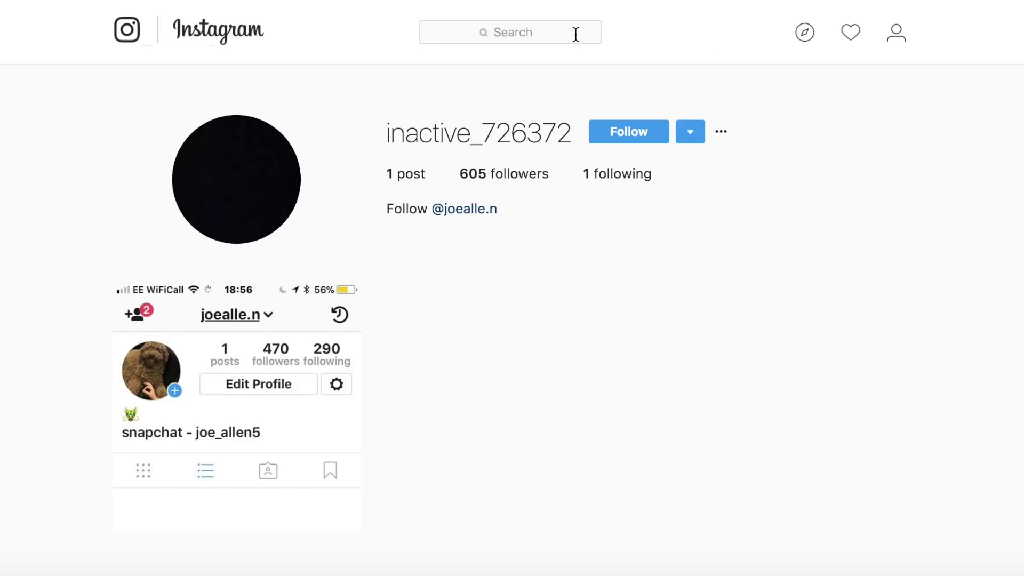
# Step: Scroll down the impersonation help article to the 'this form' link
pyautogui.scroll(-2, 696, 64)
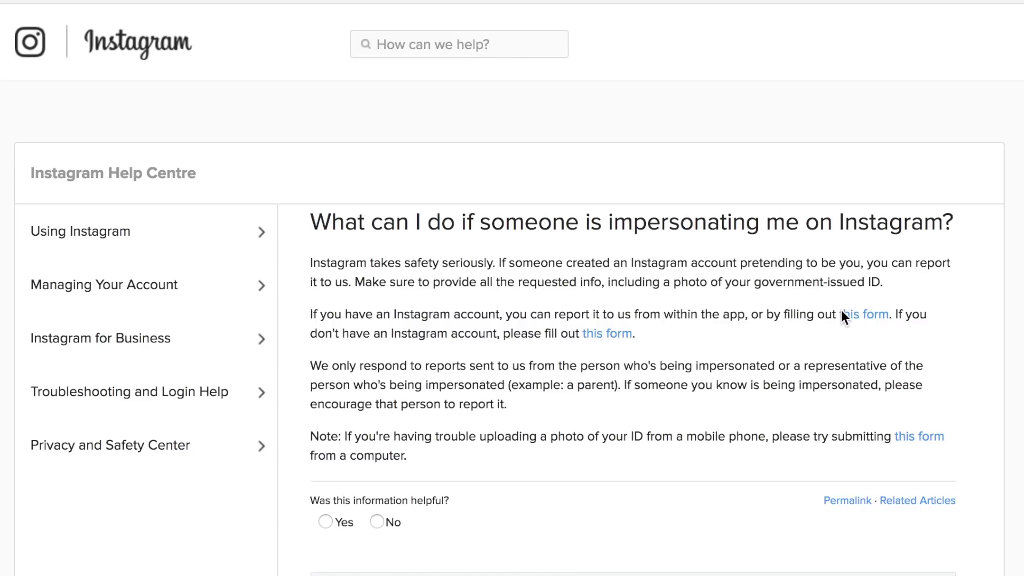
# Step: Open the impersonation report form and choose 'Someone has created an account pretending to be me or a friend'
pyautogui.click(848, 315)
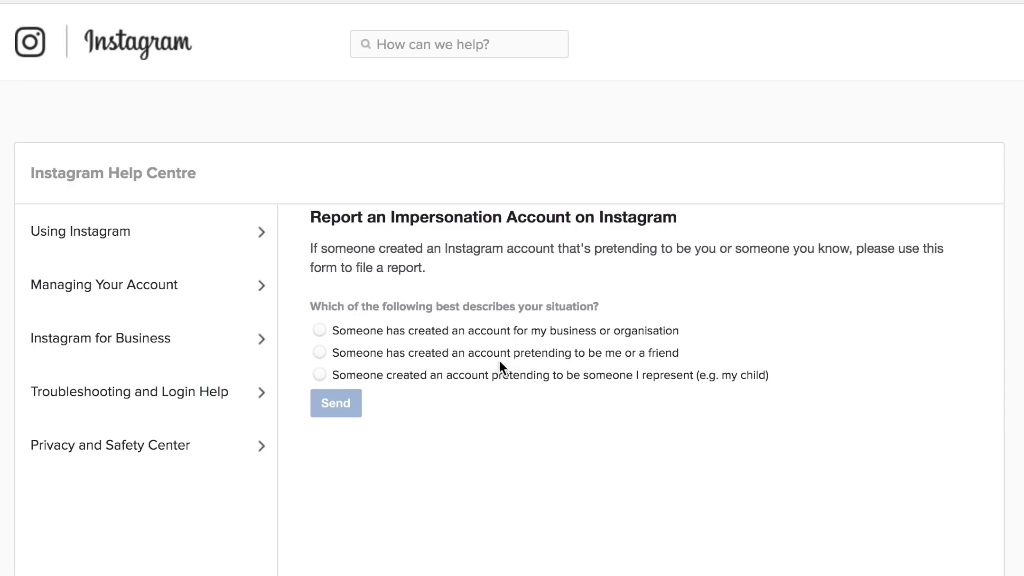
pyautogui.click(524, 356)
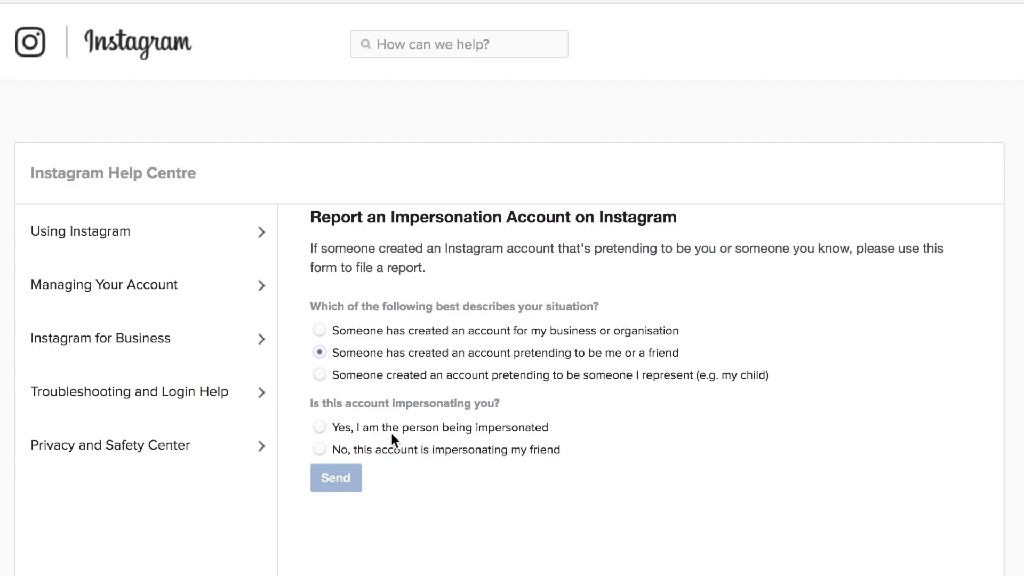
# Step: Choose 'Yes, I am the person being impersonated' and fill in your full name and e-mail address
pyautogui.click(319, 427)
pyautogui.scroll(-7, 319, 427)
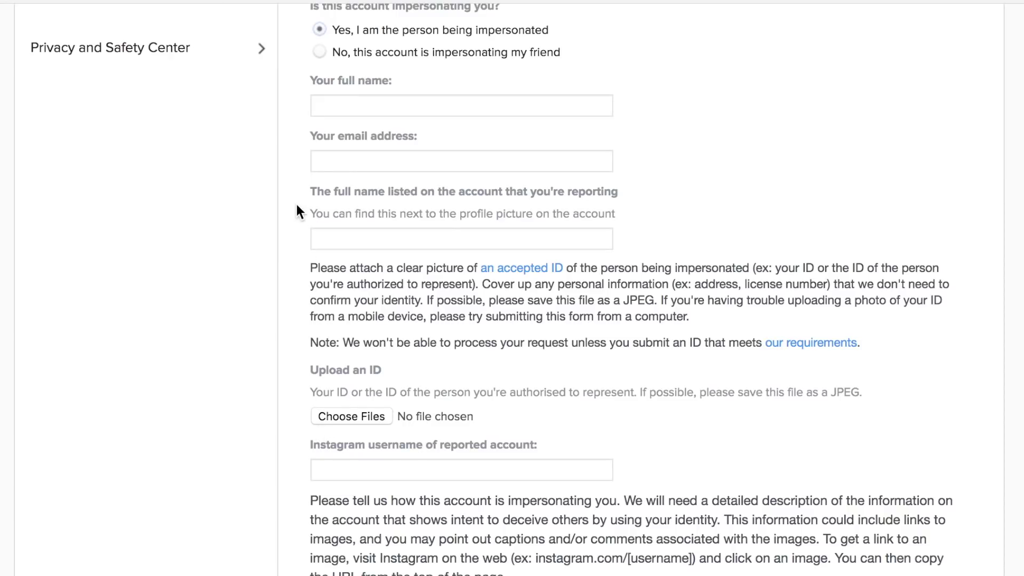
pyautogui.click(353, 101)
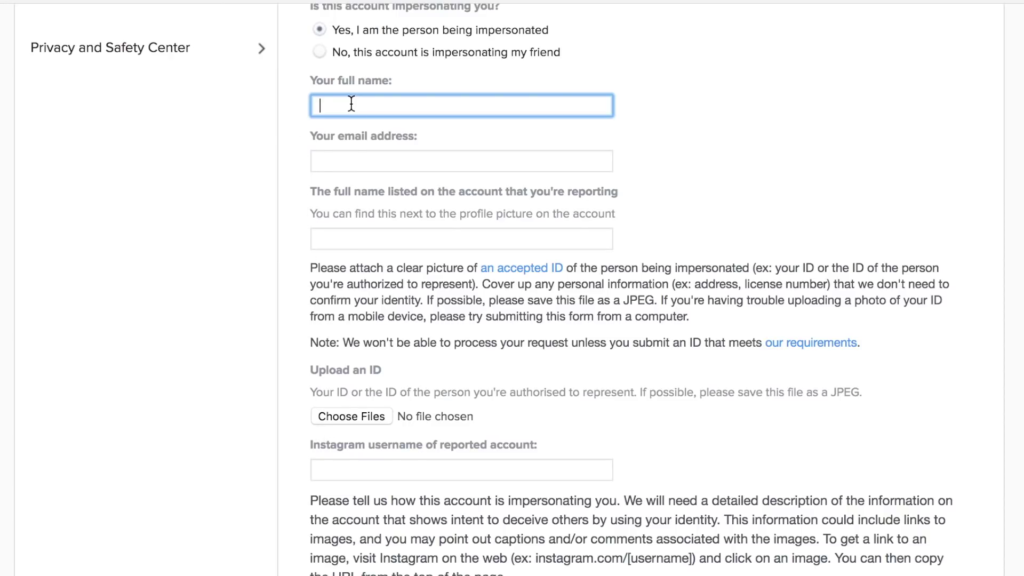
pyautogui.write('Luke')
pyautogui.press('Down')
pyautogui.press('Return')
pyautogui.press('Tab')
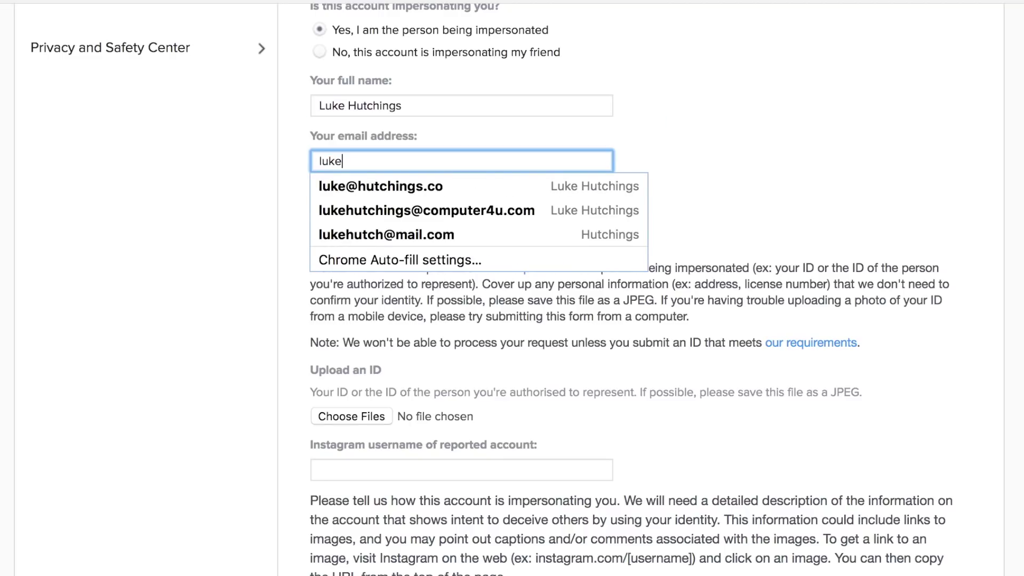
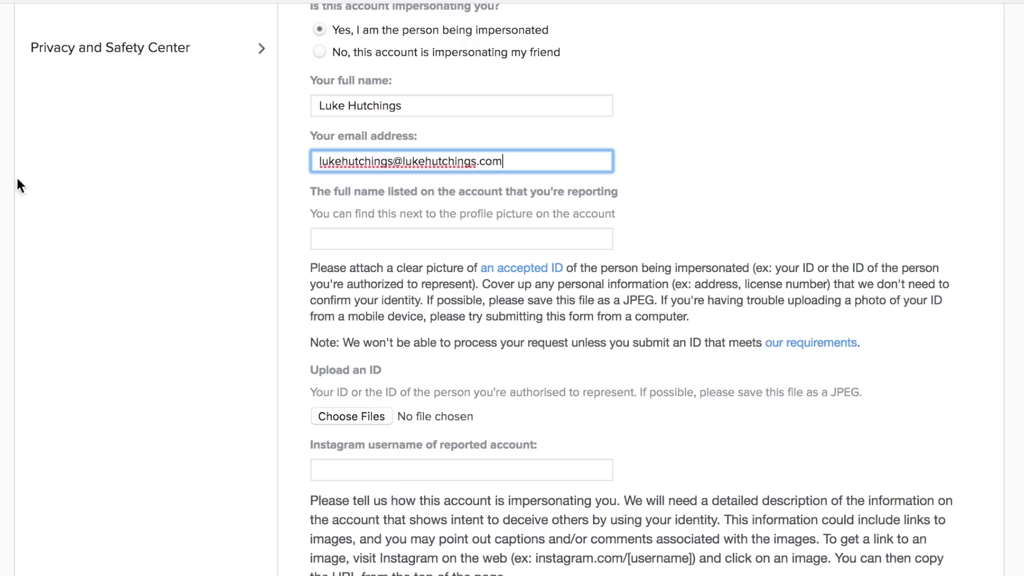
pyautogui.click(57, 261)
# Step: Scroll down to the empty Description box and place the cursor in it
pyautogui.scroll(-1, 400, 192)
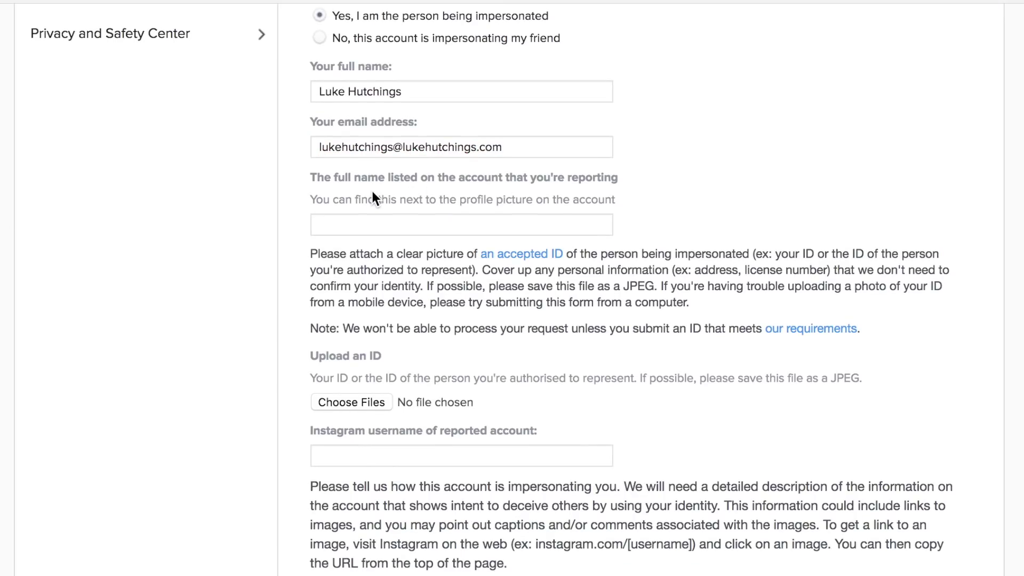
pyautogui.scroll(-3, 376, 219)
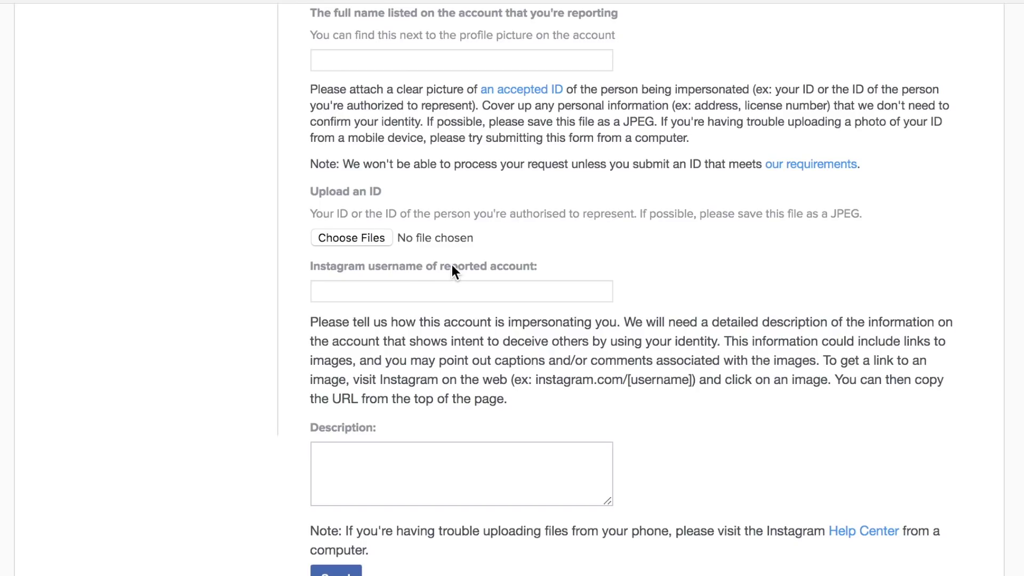
pyautogui.scroll(-2, 452, 264)
pyautogui.click(462, 420)
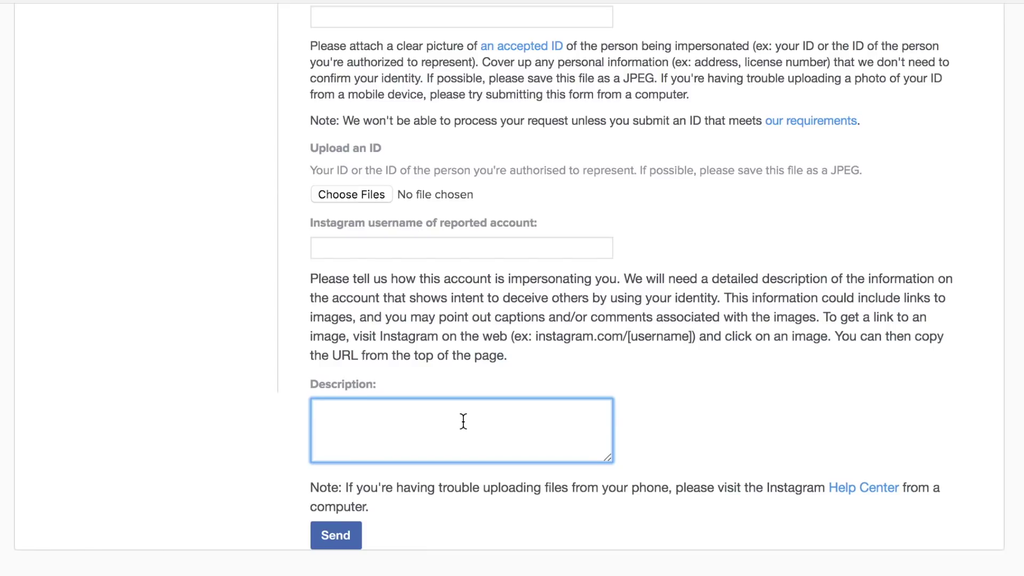